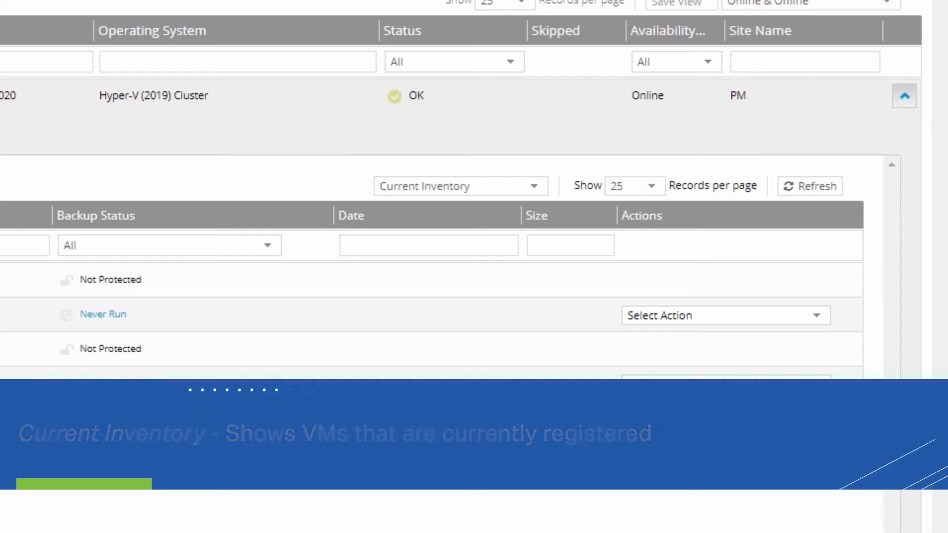
View the cluster's protected inventory of virtual machines, and return the list to the current inventory.
{"action": "left_click", "coordinate": [467, 191]}
{"action": "left_click", "coordinate": [504, 247]}
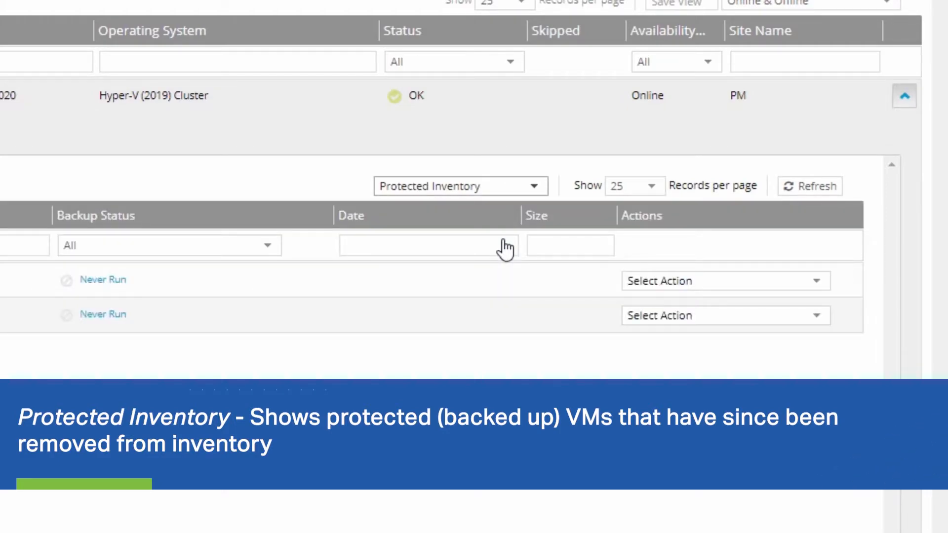
{"action": "left_click", "coordinate": [511, 188]}
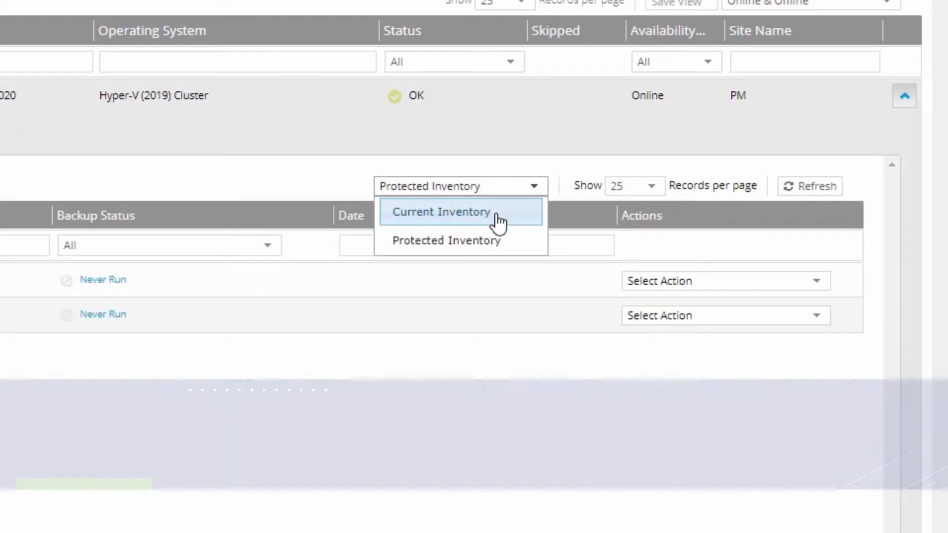
{"action": "left_click", "coordinate": [498, 222]}
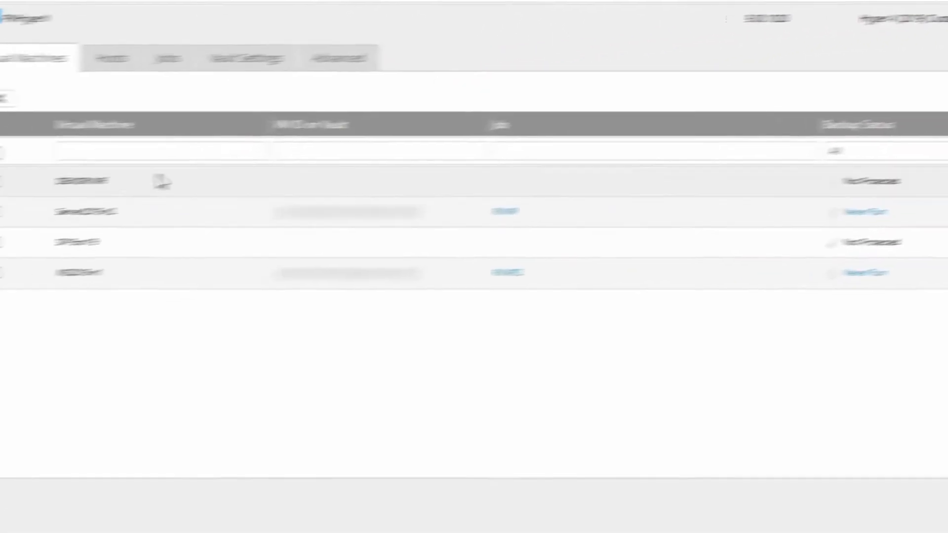
Start a restore of the Server2019-n2 virtual machine using the Rapid VM Restore method.
{"action": "left_click", "coordinate": [54, 205]}
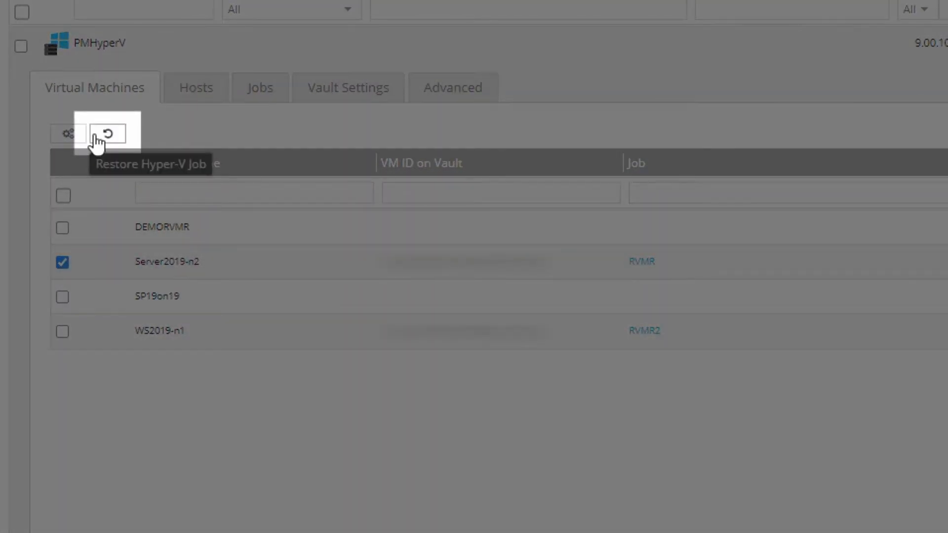
{"action": "left_click", "coordinate": [96, 138]}
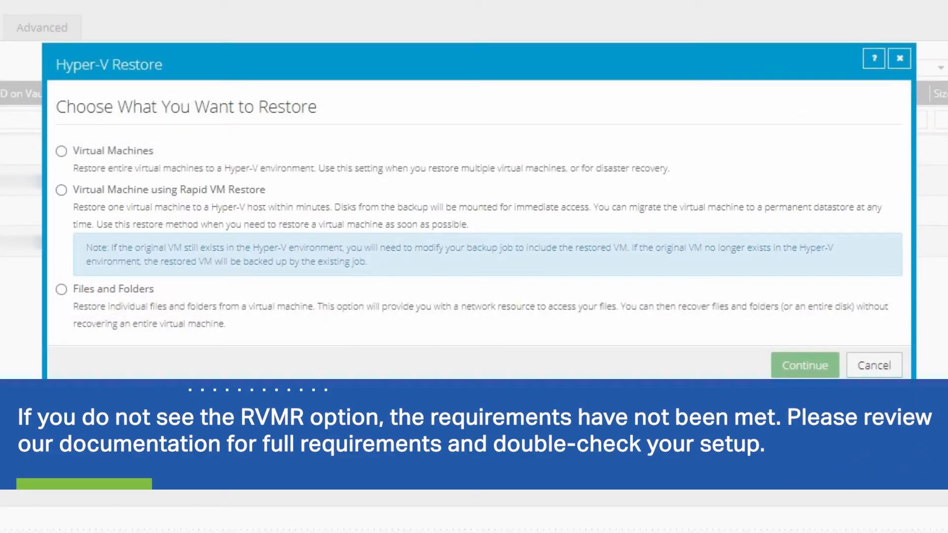
{"action": "left_click", "coordinate": [61, 191]}
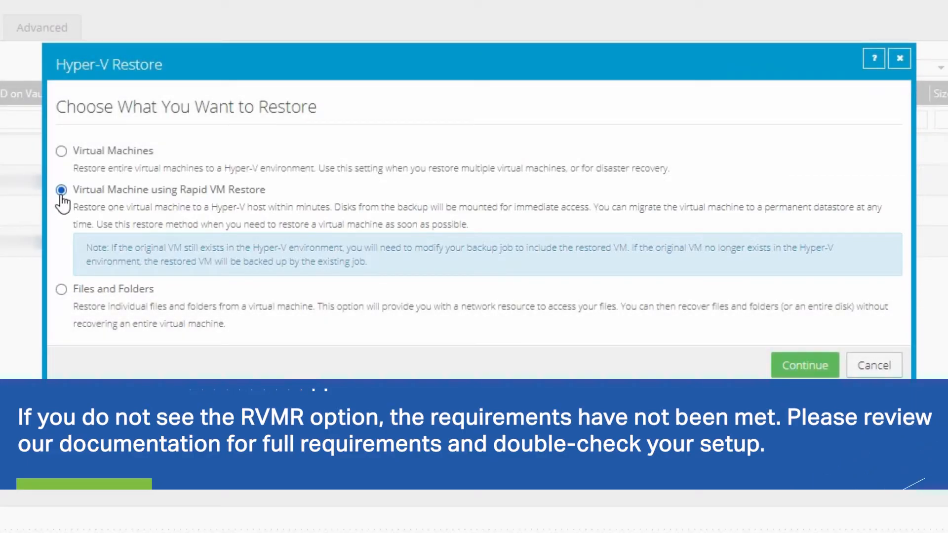
{"action": "left_click", "coordinate": [809, 375]}
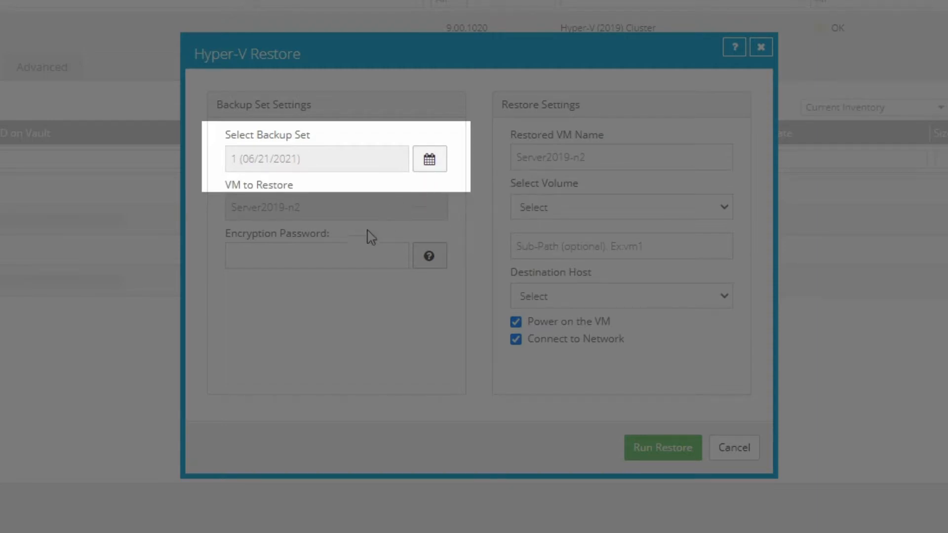
Enter the backup's encryption password and name the restored virtual machine TestRVMR.
{"action": "left_click", "coordinate": [355, 248]}
{"action": "type", "text": "a"}
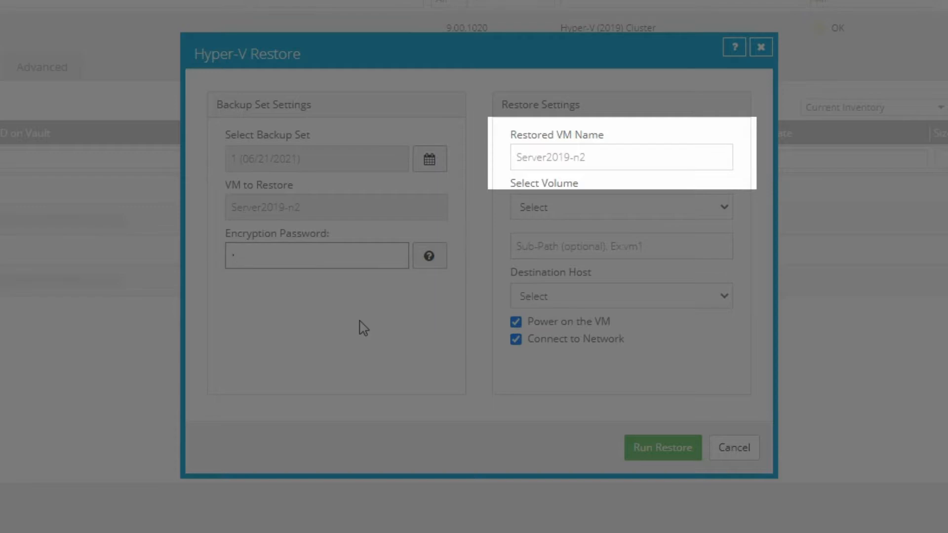
{"action": "left_click", "coordinate": [621, 155]}
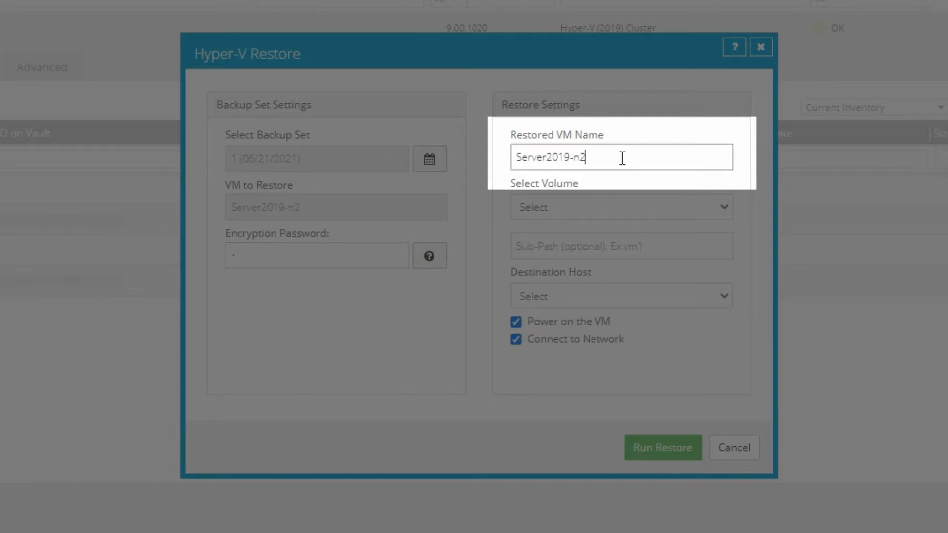
{"action": "left_click_drag", "start_coordinate": [621, 158], "coordinate": [509, 177]}
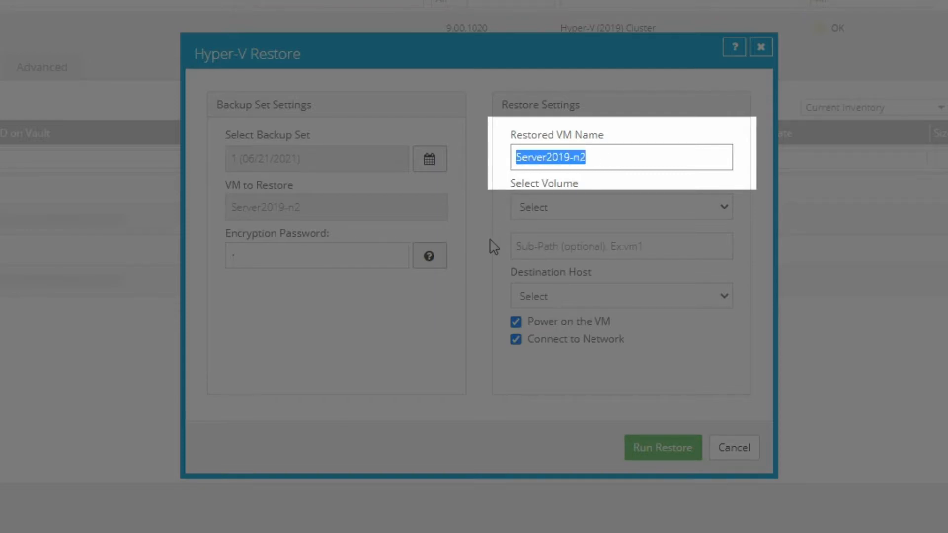
{"action": "type", "text": "TestRVMR"}
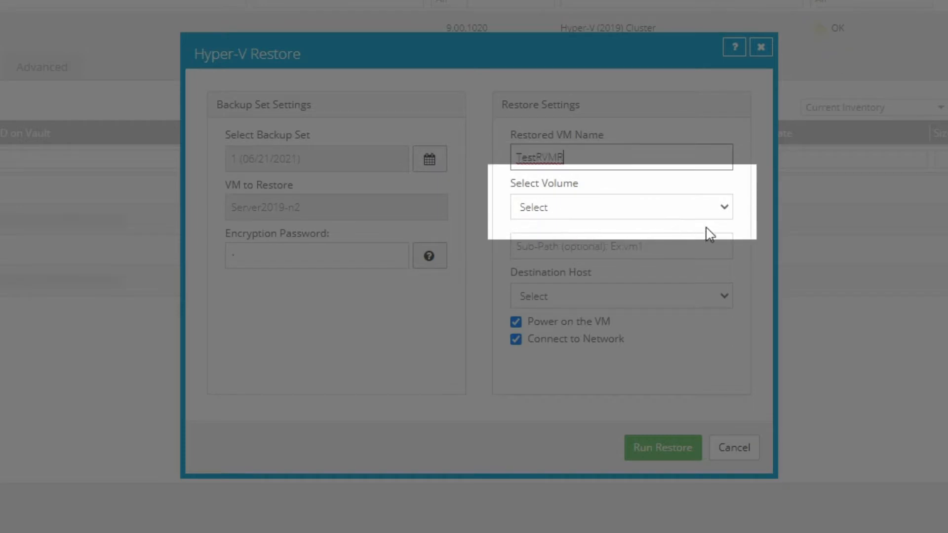
Set the restore volume to Cluster Disk 3 and the destination host to pmhypervn1, and run the restore.
{"action": "left_click", "coordinate": [723, 216]}
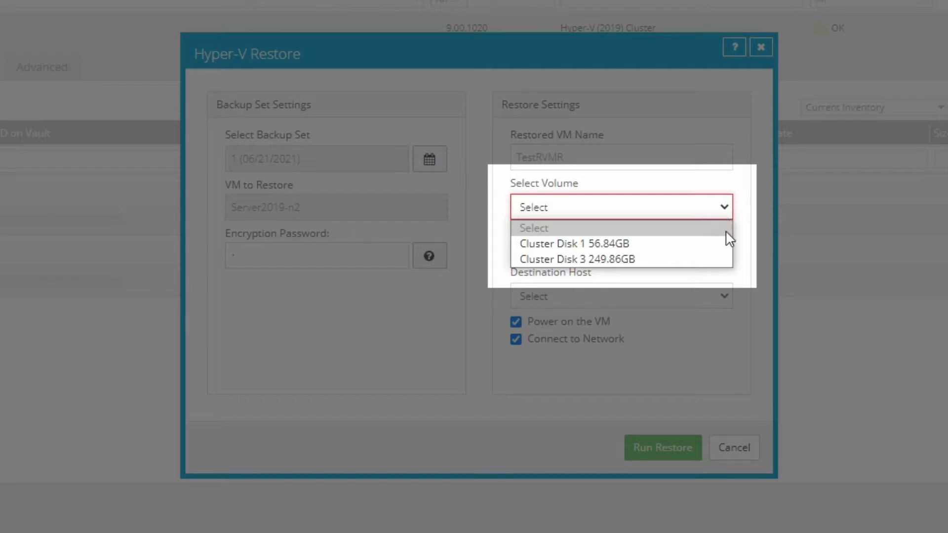
{"action": "left_click", "coordinate": [723, 259]}
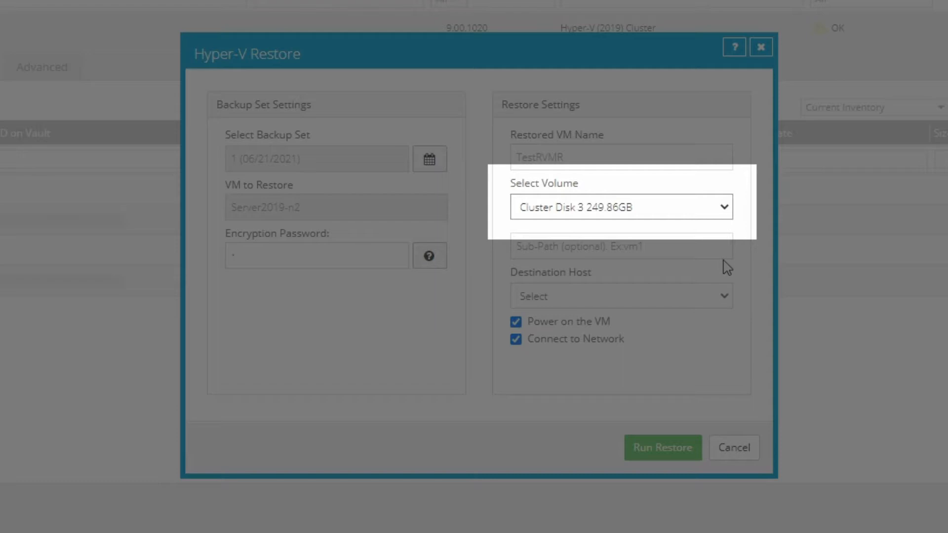
{"action": "left_click", "coordinate": [684, 242]}
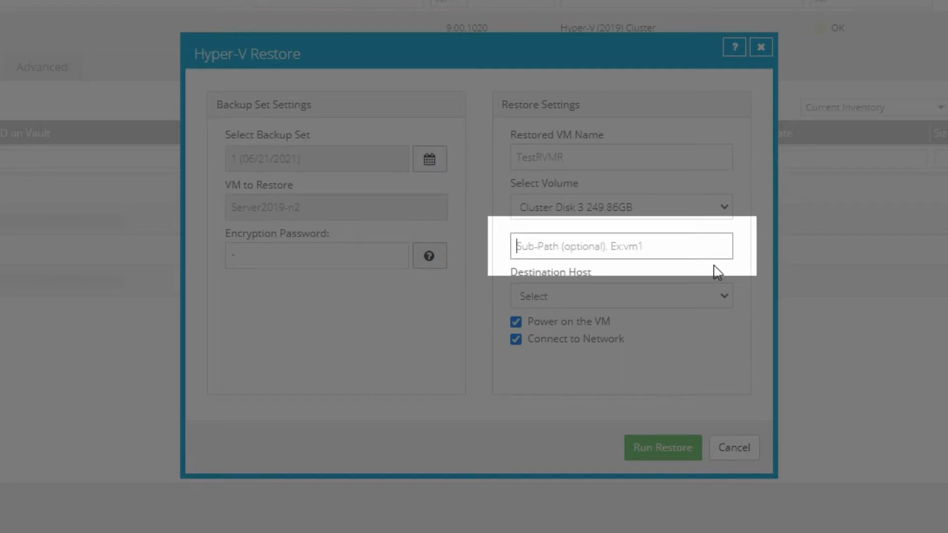
{"action": "left_click", "coordinate": [722, 296]}
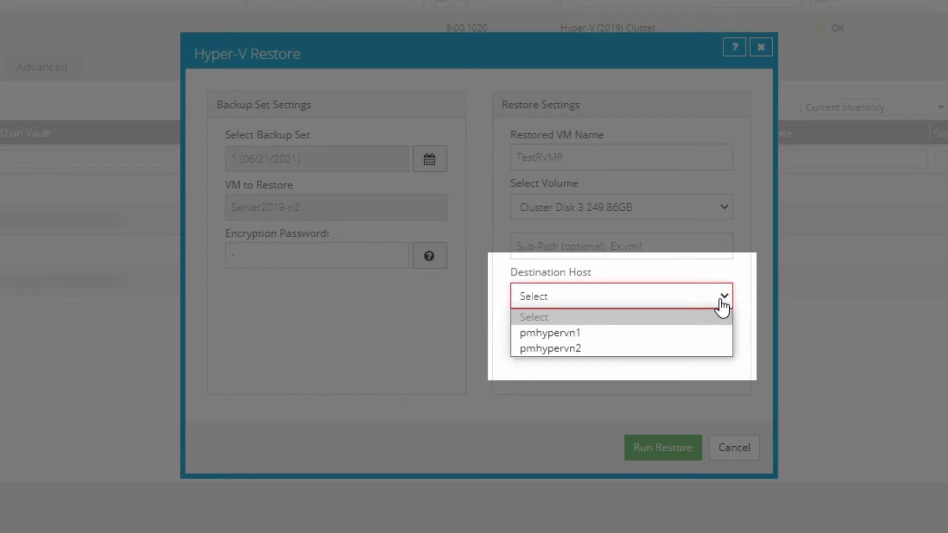
{"action": "left_click", "coordinate": [709, 332]}
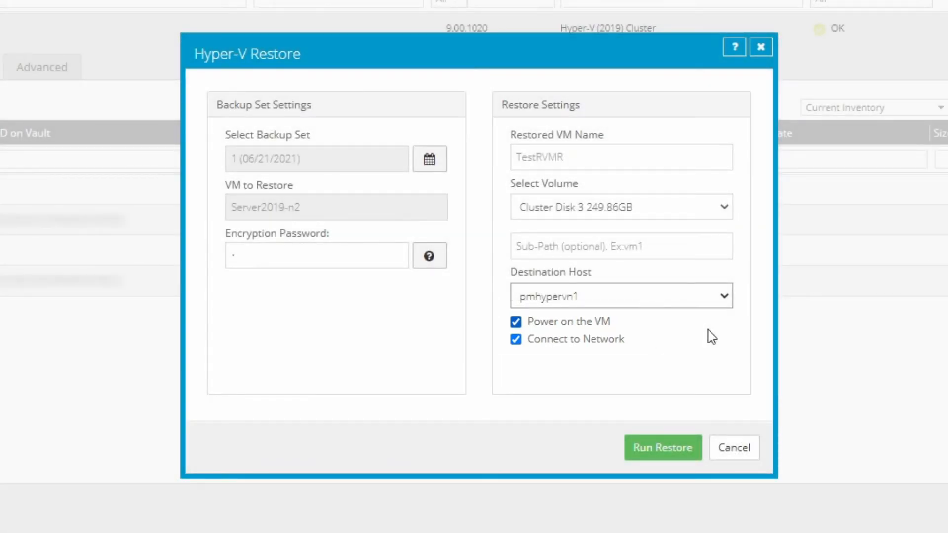
{"action": "left_click", "coordinate": [670, 455]}
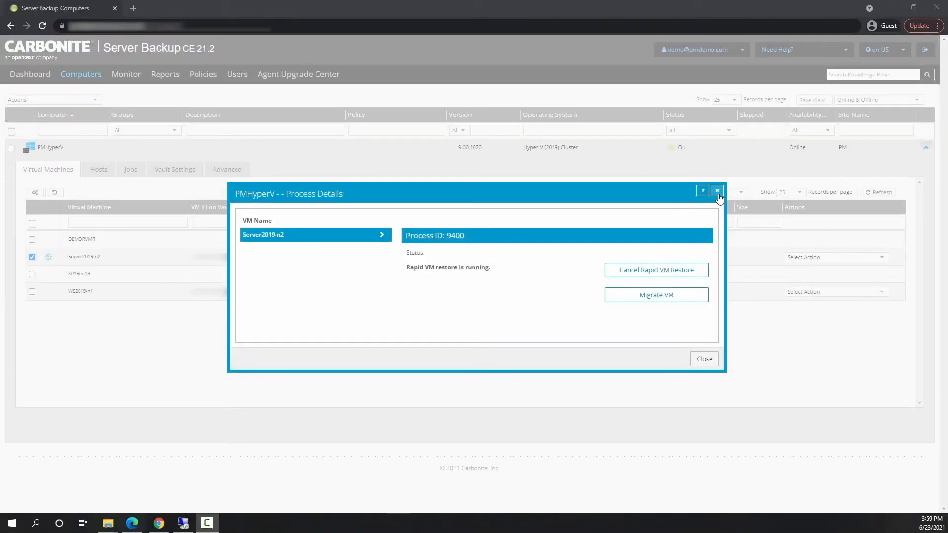
Close the process details and, in Hyper-V Manager, connect to the restored TestRVMR machine on PMHYPERVN1.
{"action": "left_click", "coordinate": [899, 104]}
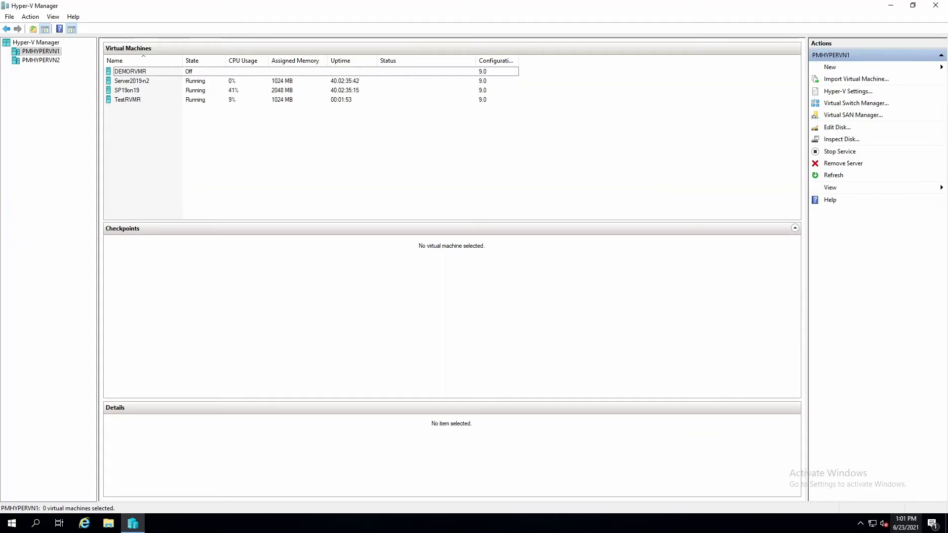
{"action": "left_click", "coordinate": [131, 98]}
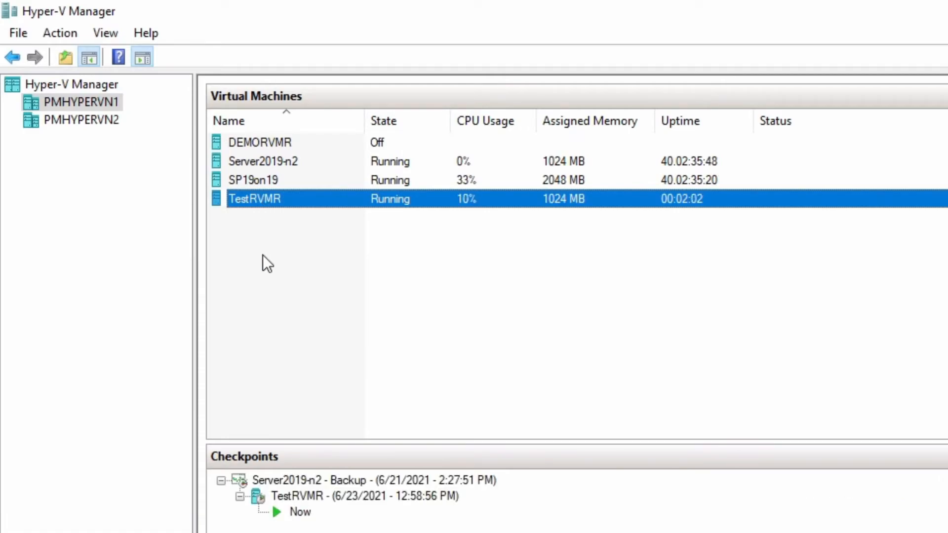
{"action": "right_click", "coordinate": [249, 203]}
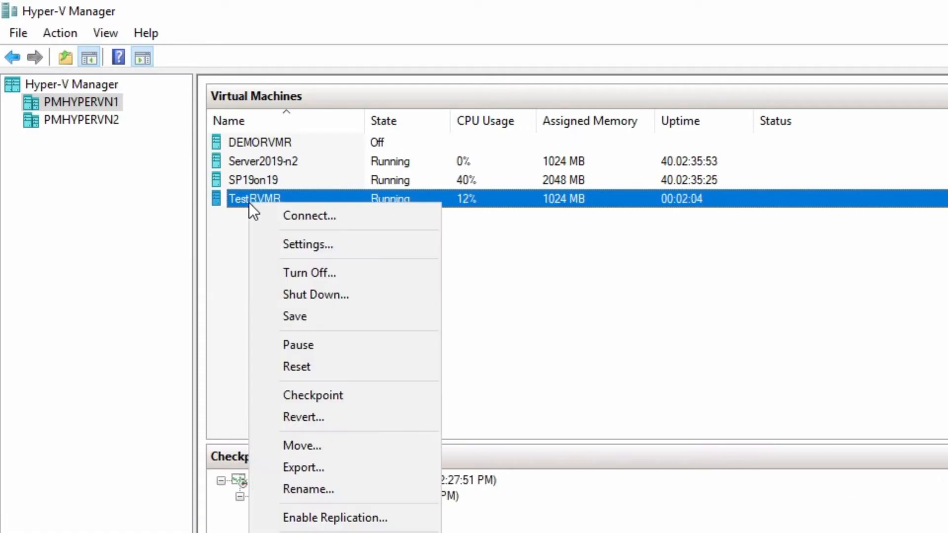
{"action": "left_click", "coordinate": [276, 215]}
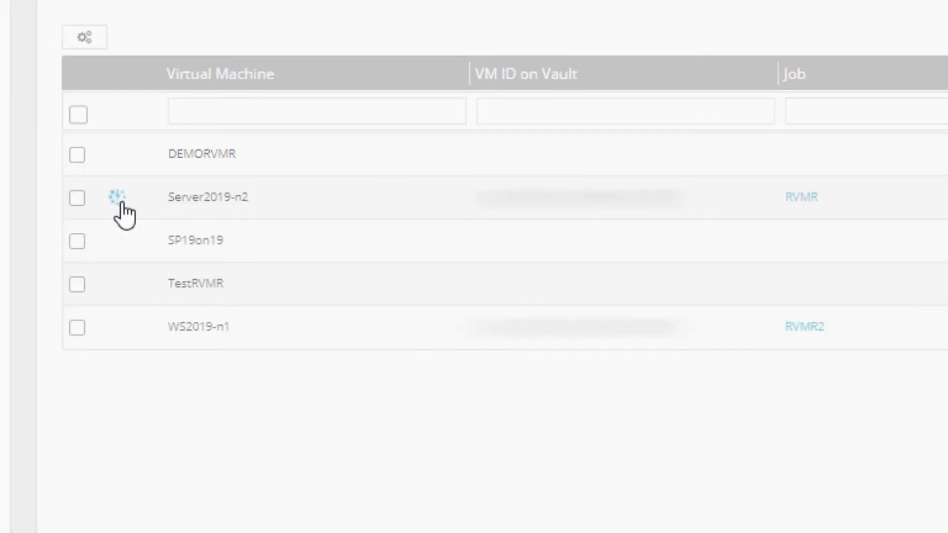
From the Rapid VM Restore process details of Server2019-n2 in Carbonite Server Backup, start migrating the VM to permanent volume Cluster Disk 3.
{"action": "left_click", "coordinate": [121, 203]}
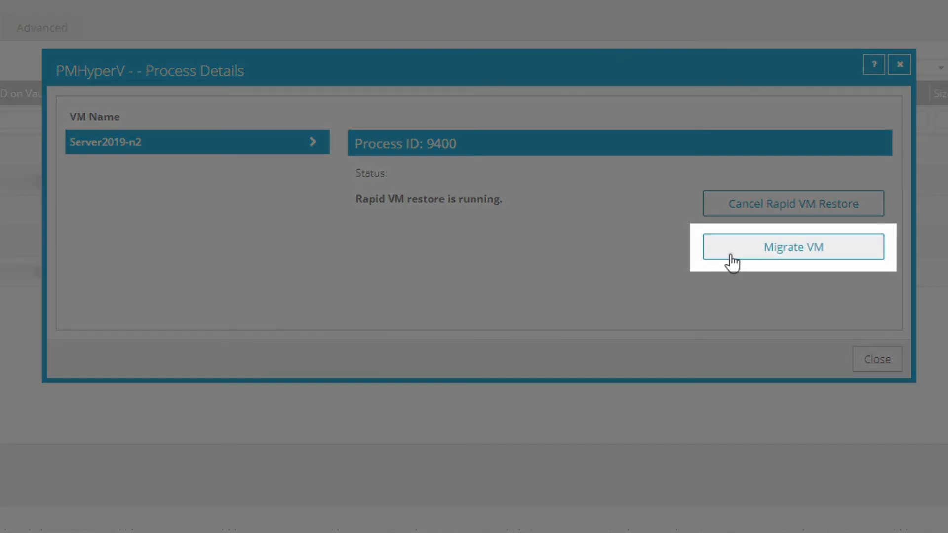
{"action": "left_click", "coordinate": [732, 257]}
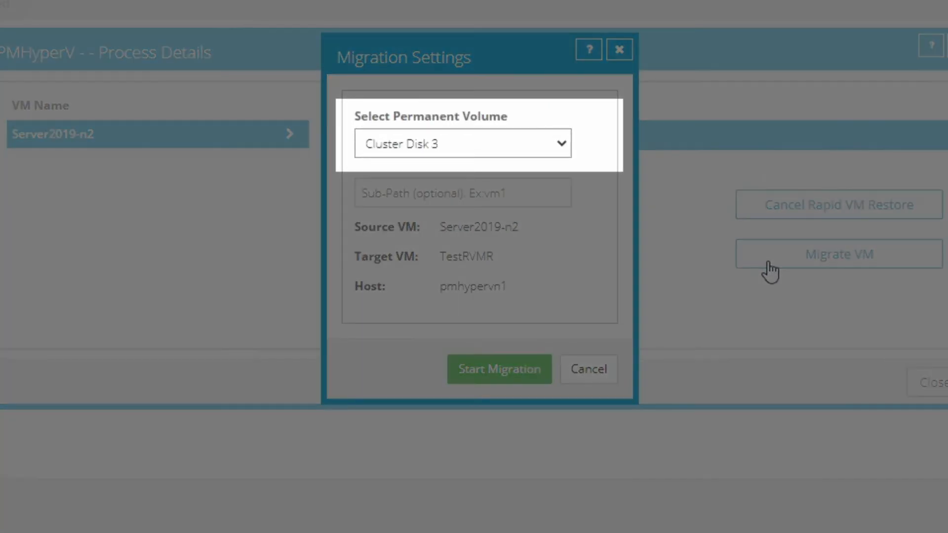
{"action": "left_click", "coordinate": [561, 146]}
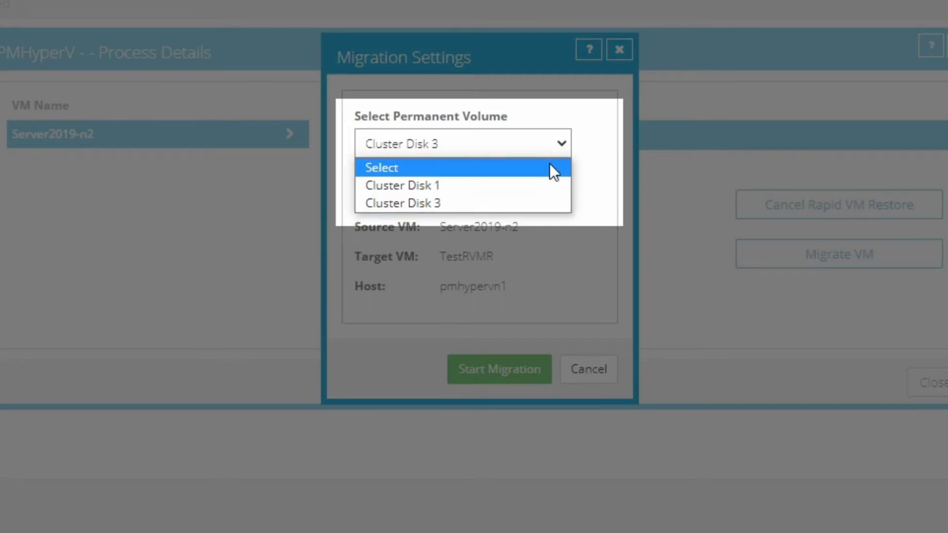
{"action": "left_click", "coordinate": [546, 200]}
{"action": "left_click", "coordinate": [548, 195]}
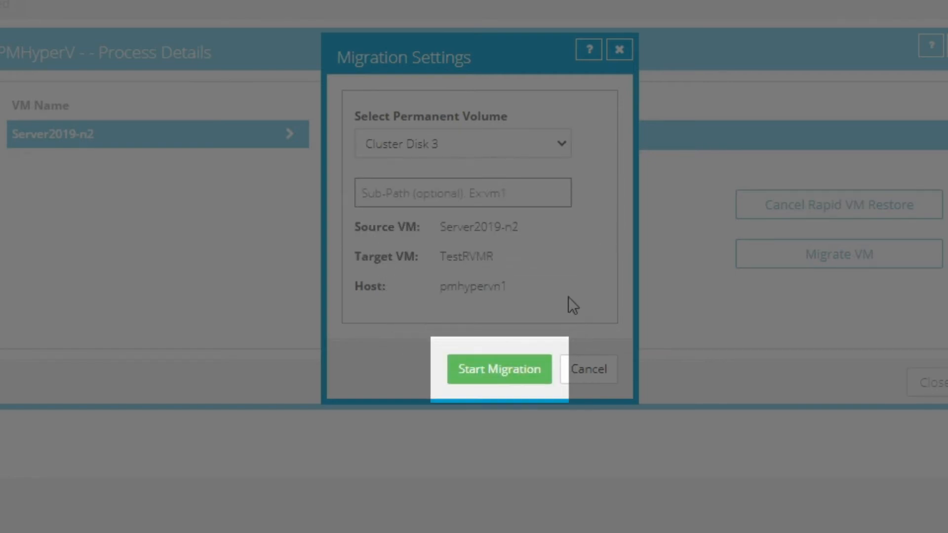
{"action": "left_click", "coordinate": [538, 377]}
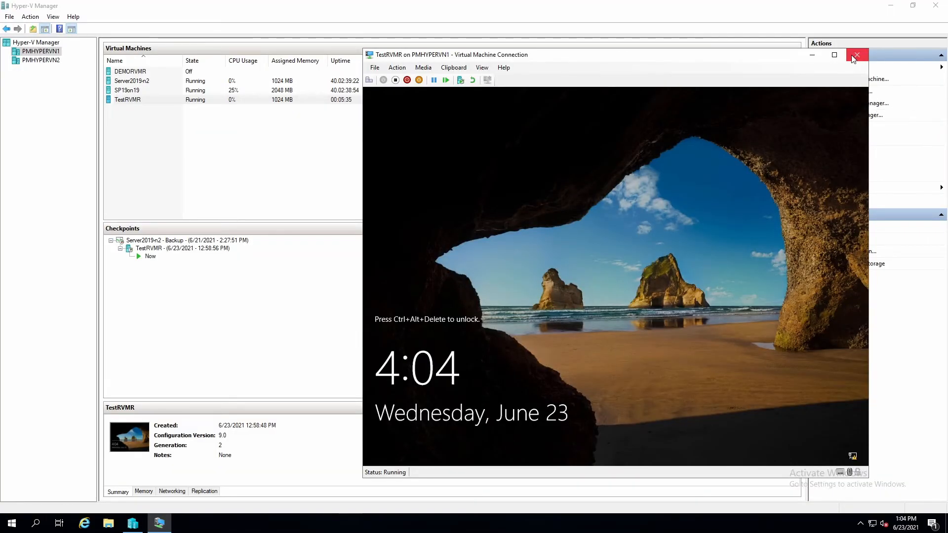
Close and reopen the TestRVMR connection in Hyper-V Manager, and bring up the virtual machine's sign-in screen.
{"action": "left_click", "coordinate": [853, 56]}
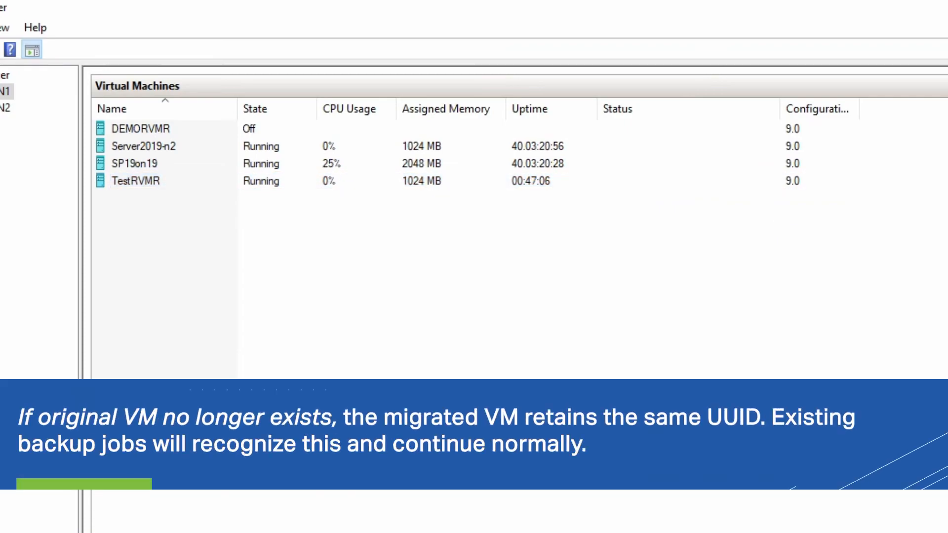
{"action": "left_click", "coordinate": [651, 181]}
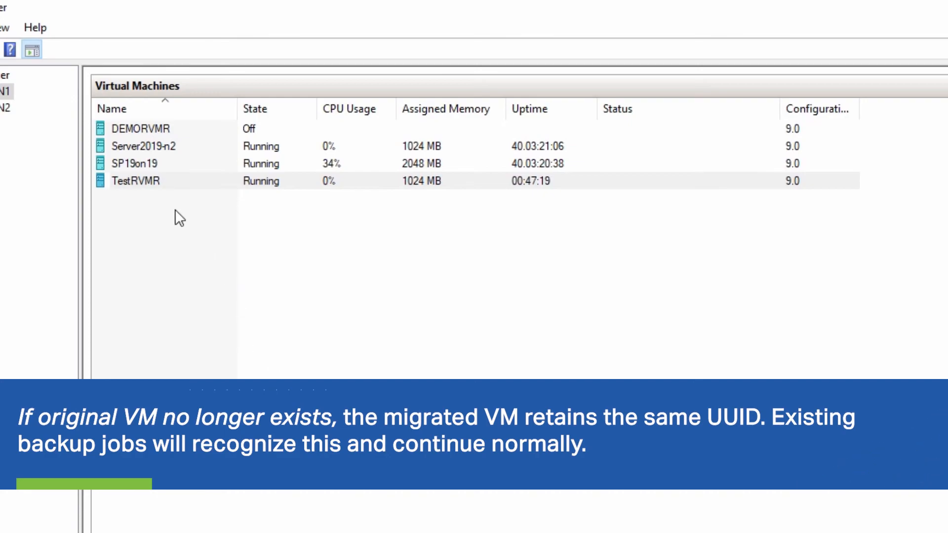
{"action": "right_click", "coordinate": [161, 182]}
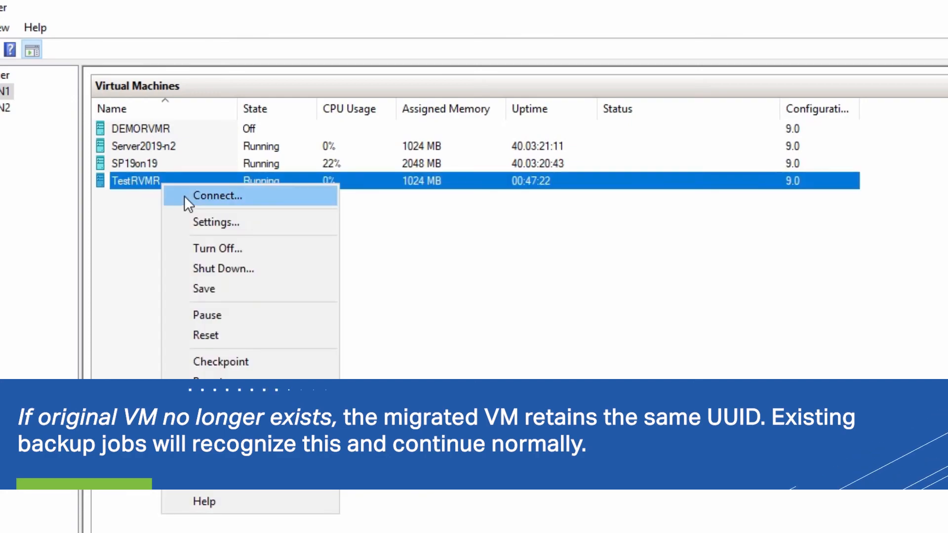
{"action": "left_click", "coordinate": [185, 195]}
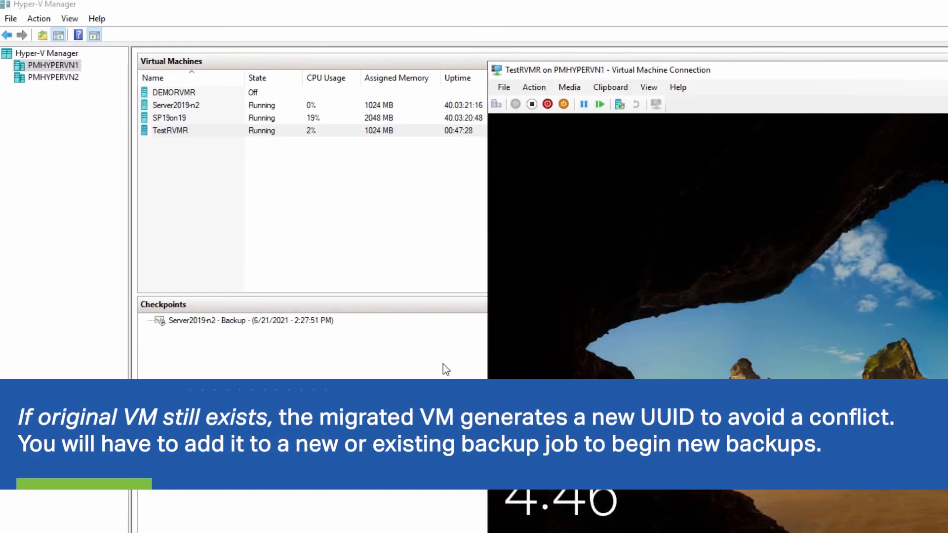
{"action": "left_click", "coordinate": [495, 104]}
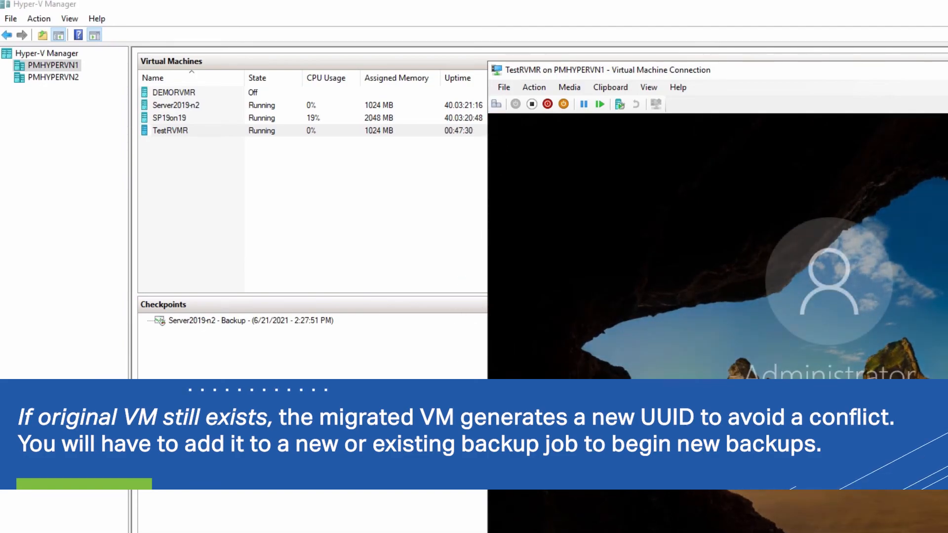